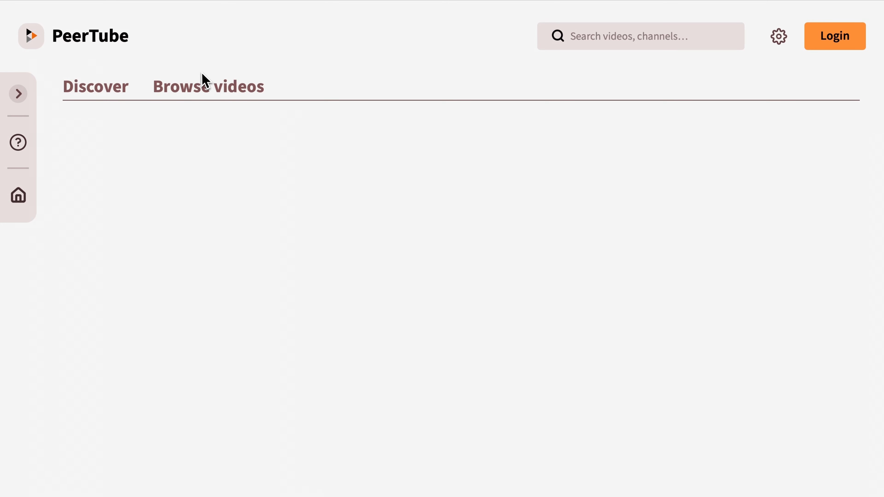
Set the new service's custom domain to gts.discountbucketwarehouse.com in FediHost.
left_click(19, 93)
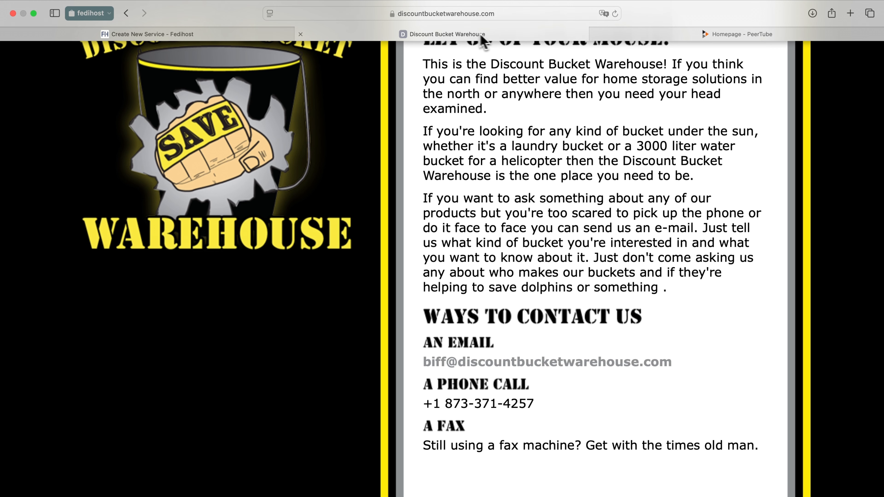
left_click(422, 14)
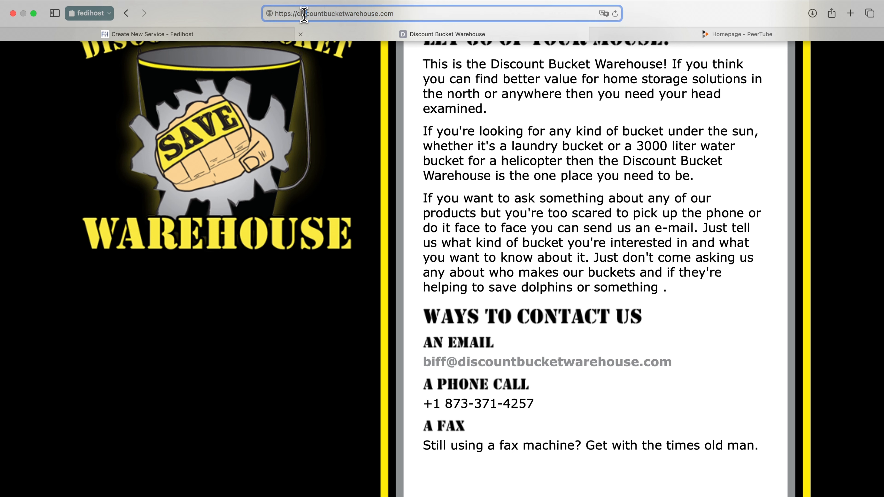
type("g")
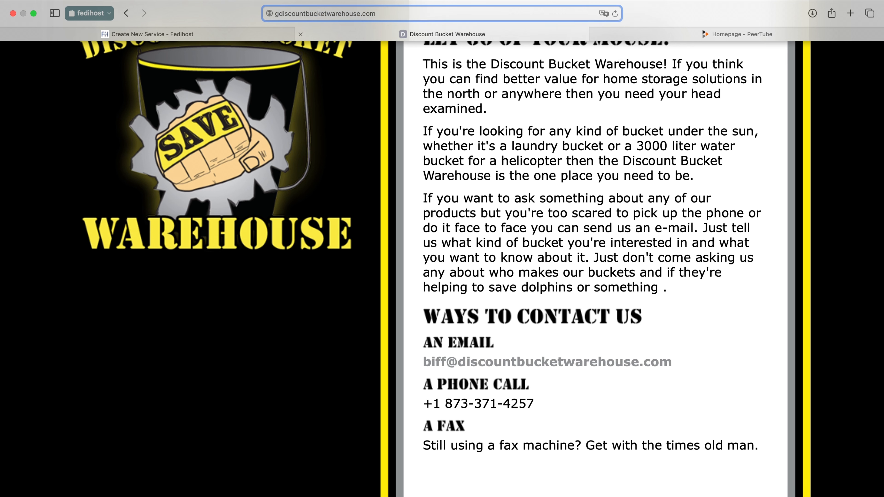
type("ts")
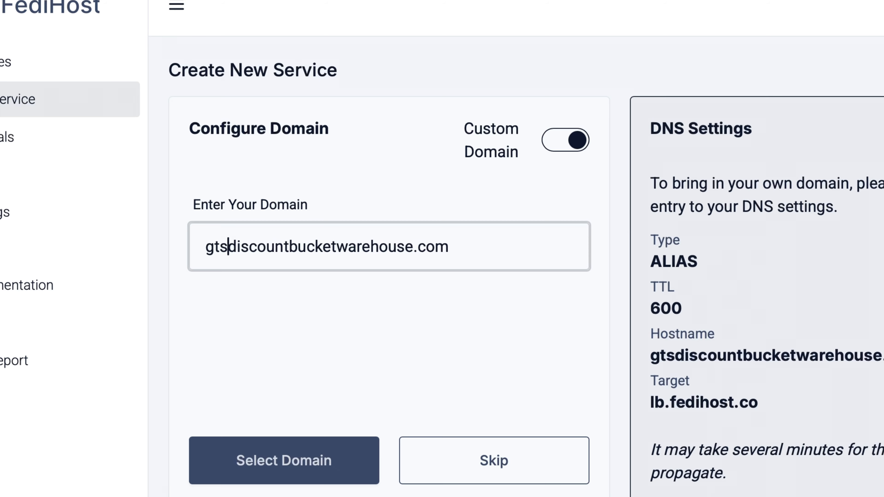
type(".discountbucketwarehouse.com")
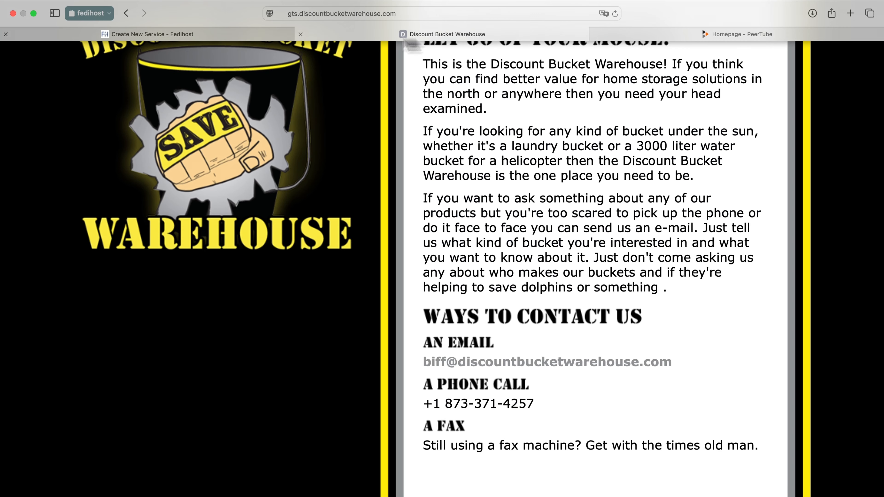
Switch to the DigitalOcean control panel and open the DNS management page for discountbucketwarehouse.com, checking its existing records.
left_click(197, 35)
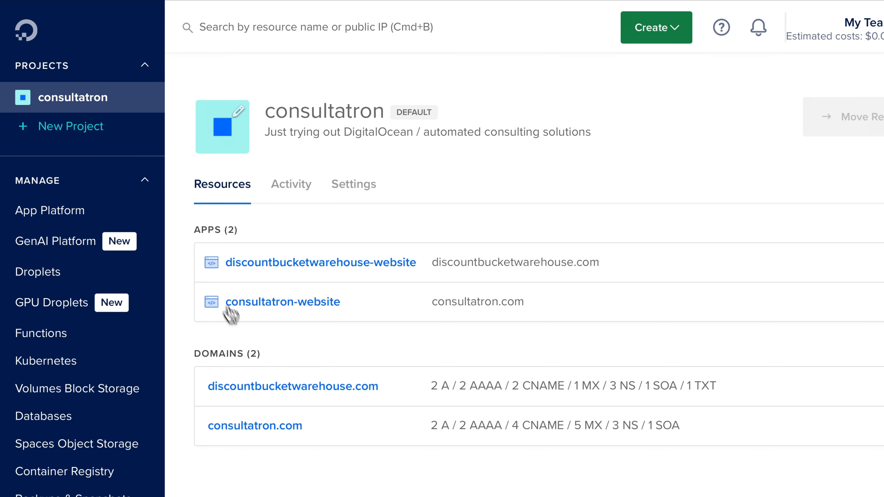
scroll(255, 382, "down", 1)
scroll(255, 382, "down", 1)
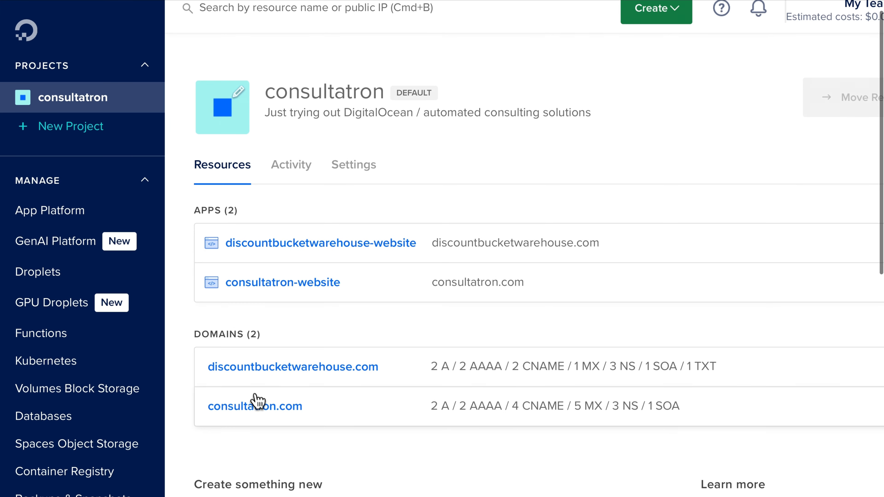
left_click(264, 379)
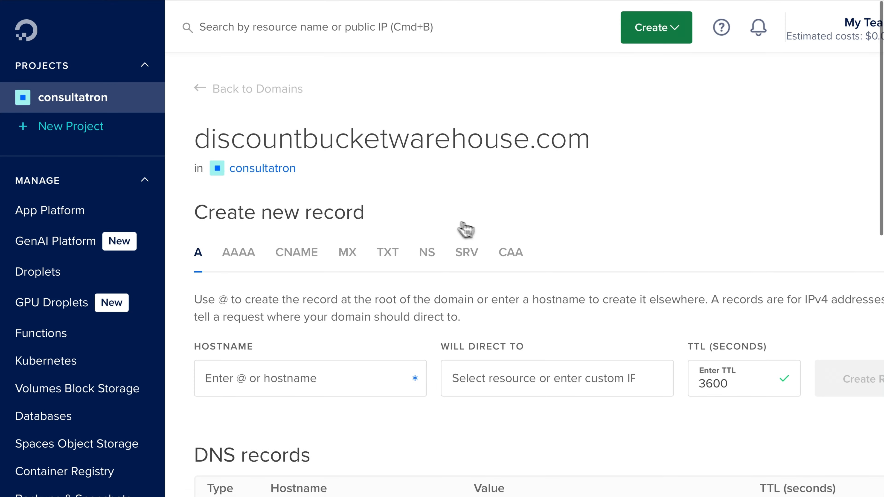
scroll(429, 297, "down", 10)
scroll(504, 318, "up", 7)
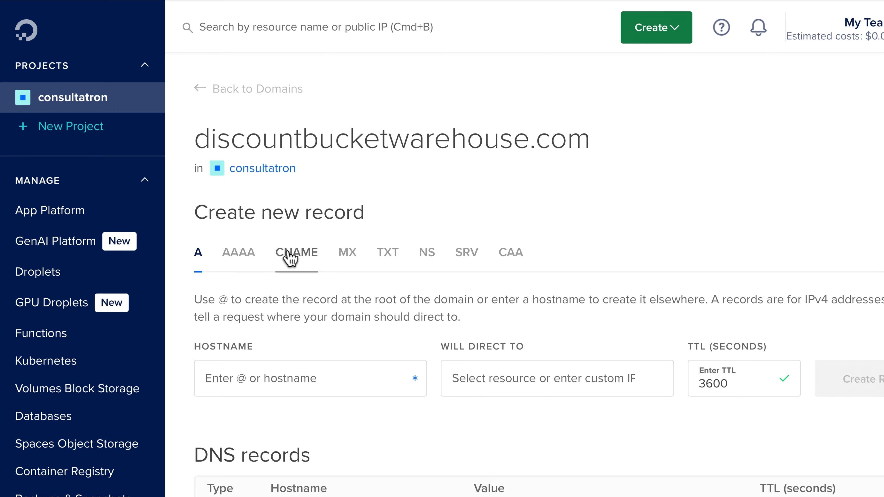
Start a new CNAME record in DigitalOcean, using the hostname gts.discountbucketwarehouse.com copied from FediHost's DNS settings.
left_click(302, 257)
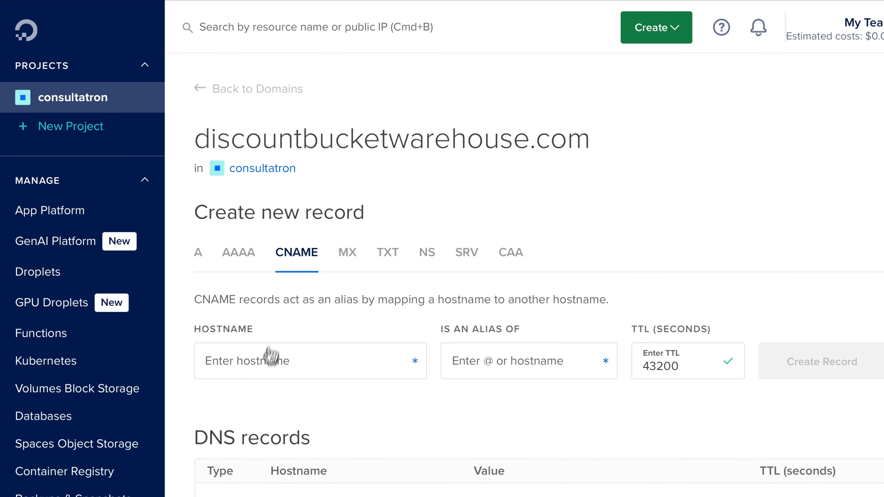
left_click(242, 28)
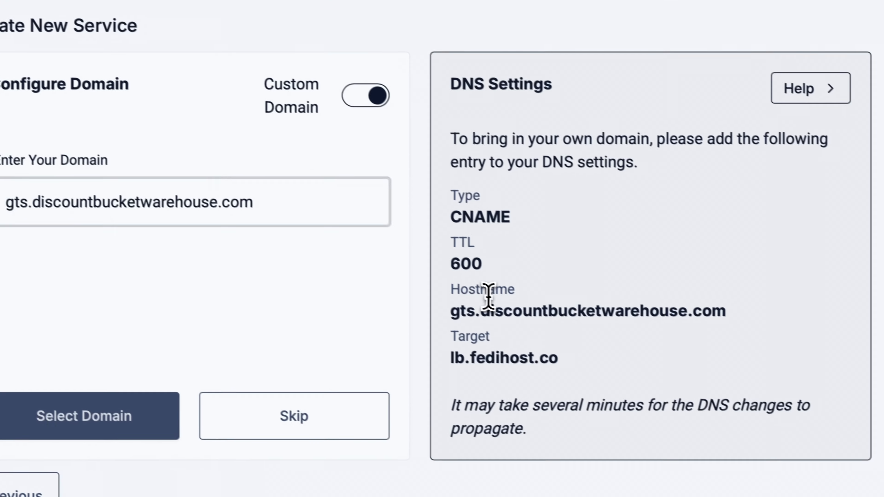
left_click(464, 229)
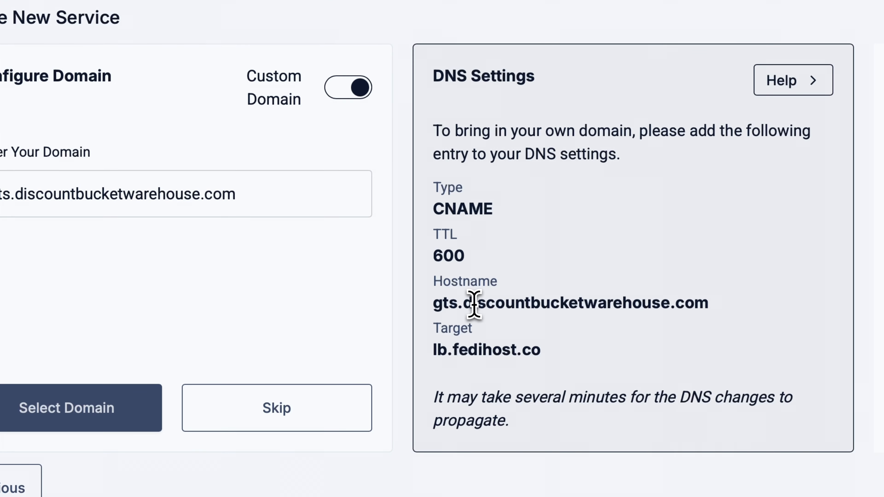
double_click(474, 304)
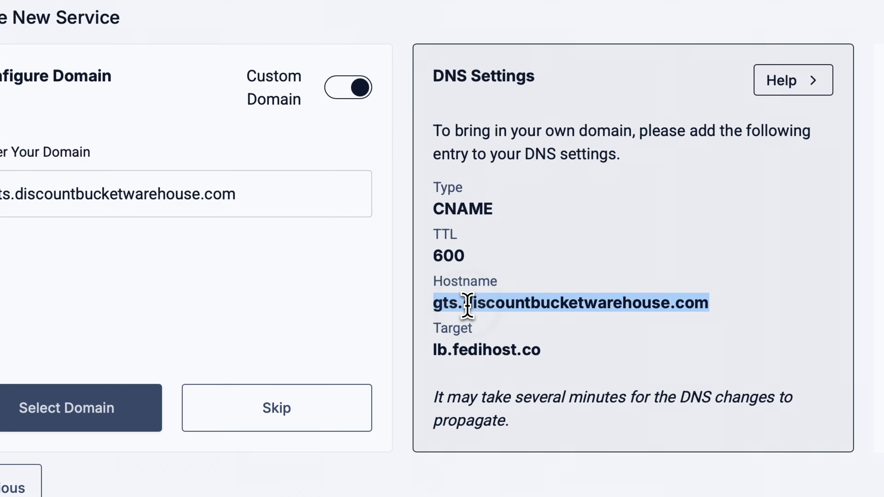
right_click(468, 302)
left_click(501, 377)
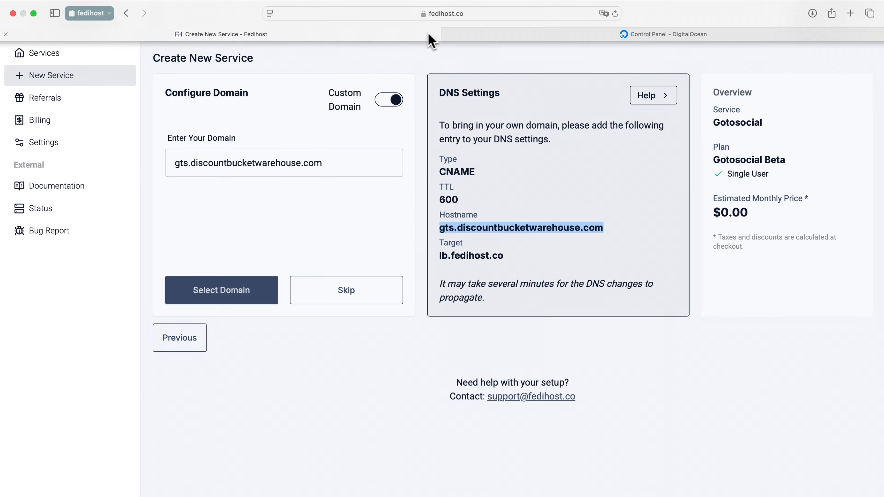
left_click(527, 34)
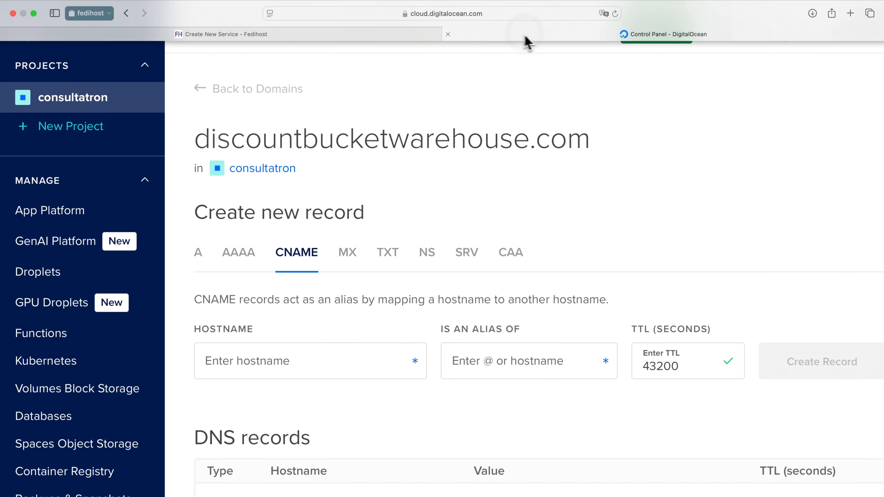
key("super+v")
left_click(496, 349)
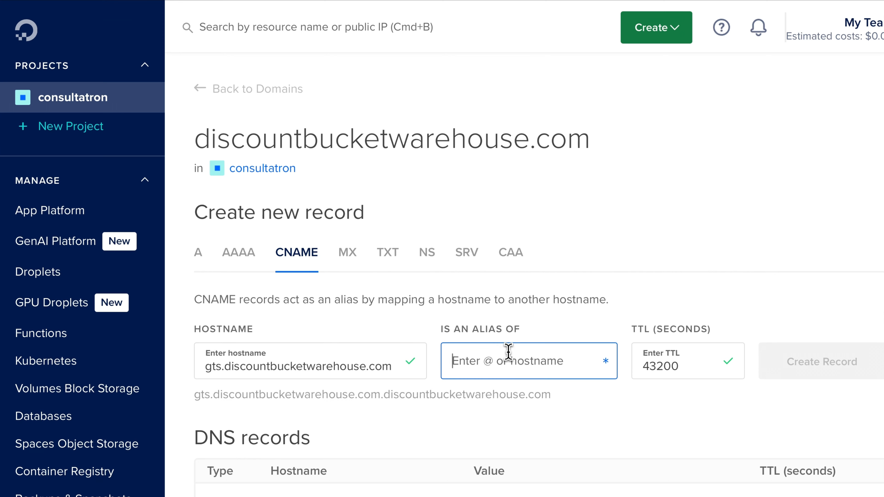
Switch back to FediHost and copy the target lb.fedihost.co from the DNS settings.
left_click(240, 29)
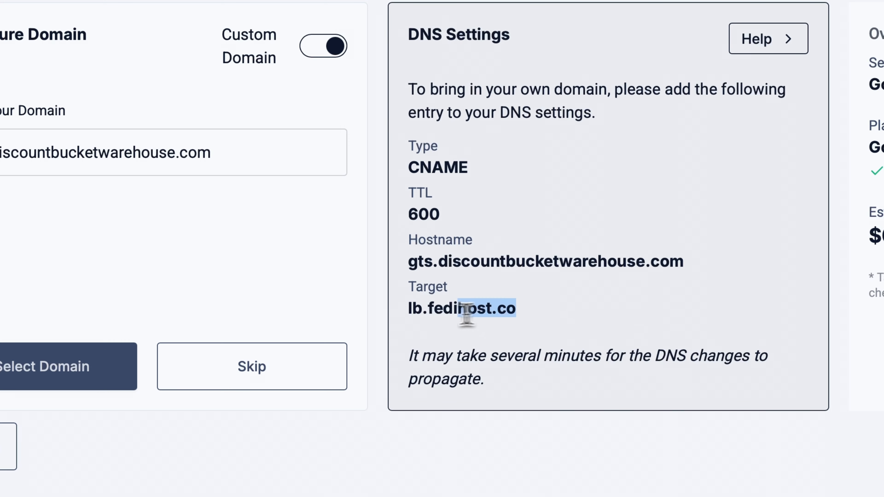
left_click_drag(466, 315, 376, 316)
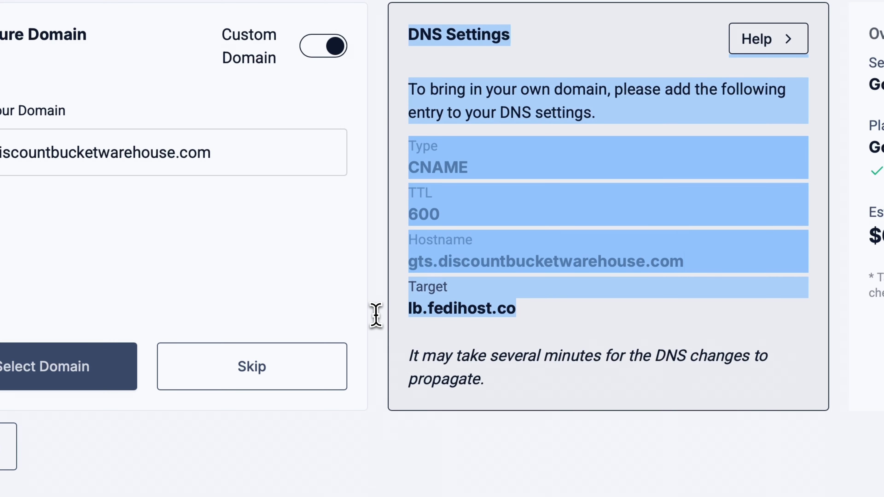
triple_click(411, 308)
double_click(431, 307)
right_click(437, 306)
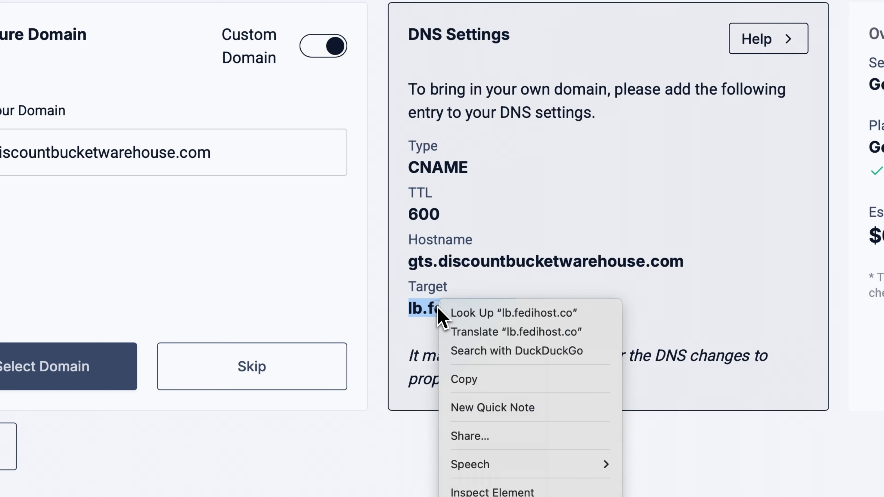
left_click(479, 379)
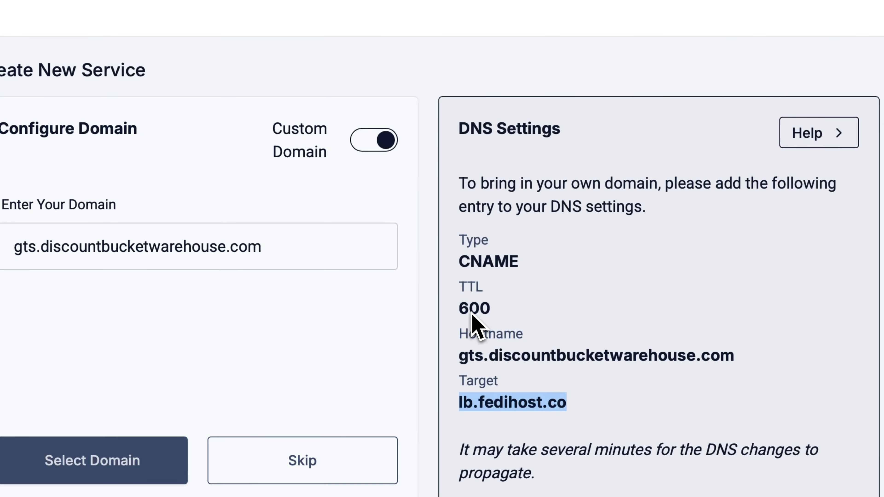
Return to DigitalOcean and set the new CNAME record's TTL to 600 seconds.
left_click(477, 29)
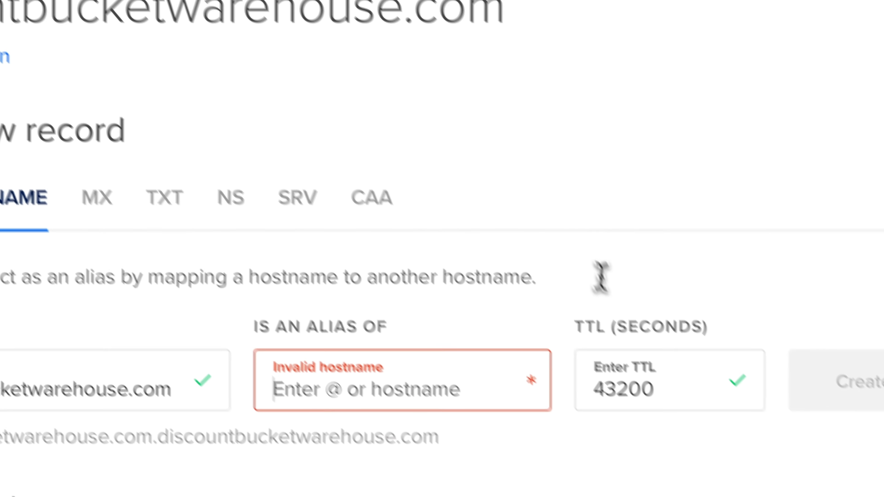
double_click(658, 370)
type("600")
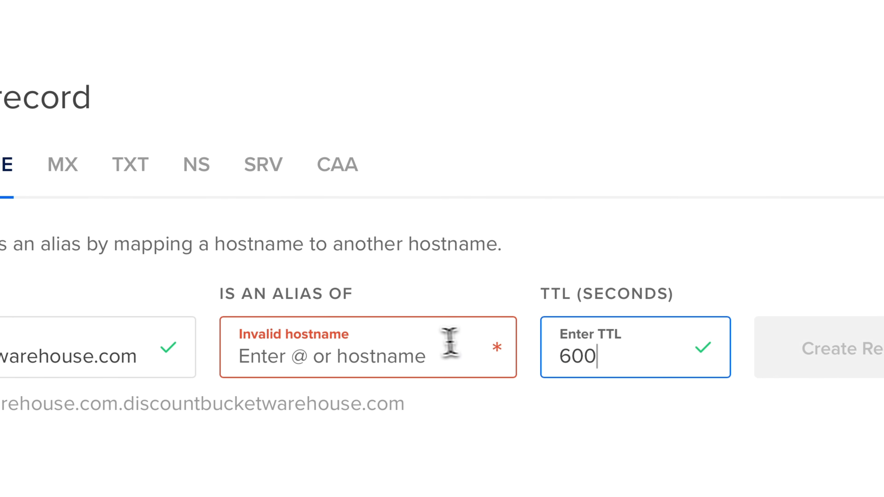
Make the CNAME record an alias of lb.fedihost.co and shorten its hostname to gts.
left_click(389, 348)
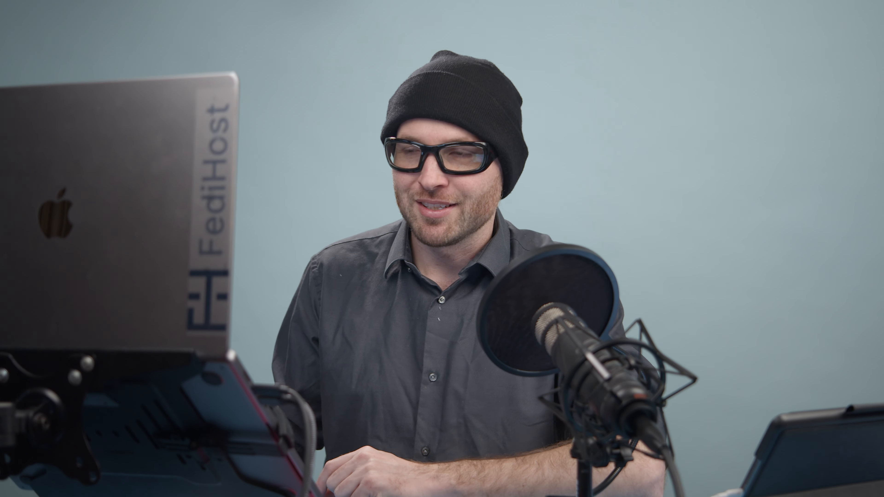
type("lb.fedihost.co")
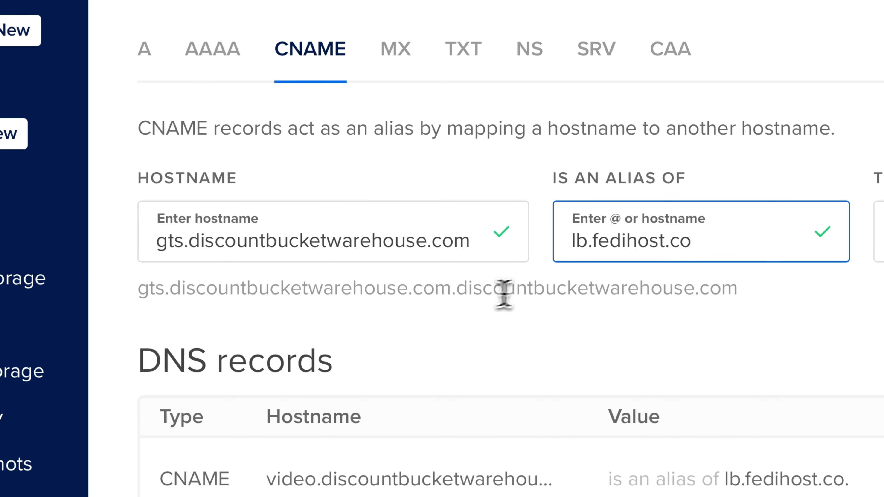
left_click(249, 241)
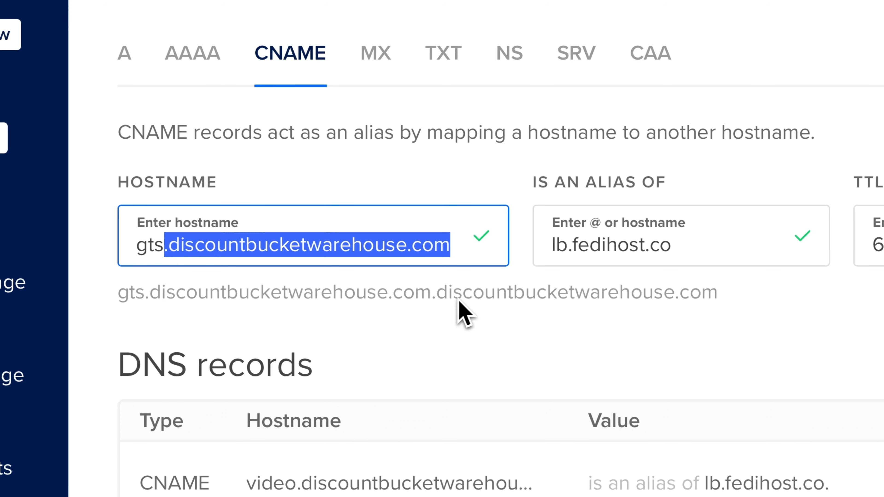
key("BackSpace")
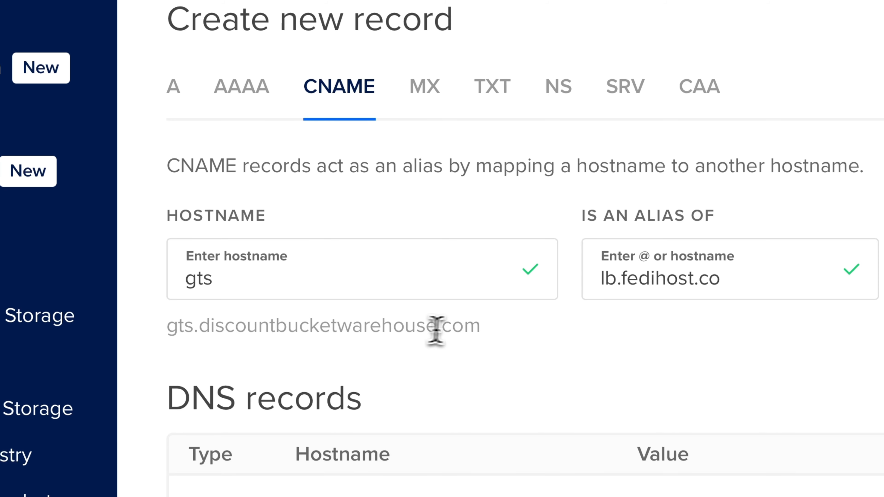
Switch to FediHost and try to select gts.discountbucketwarehouse.com as the service's domain.
left_click(388, 33)
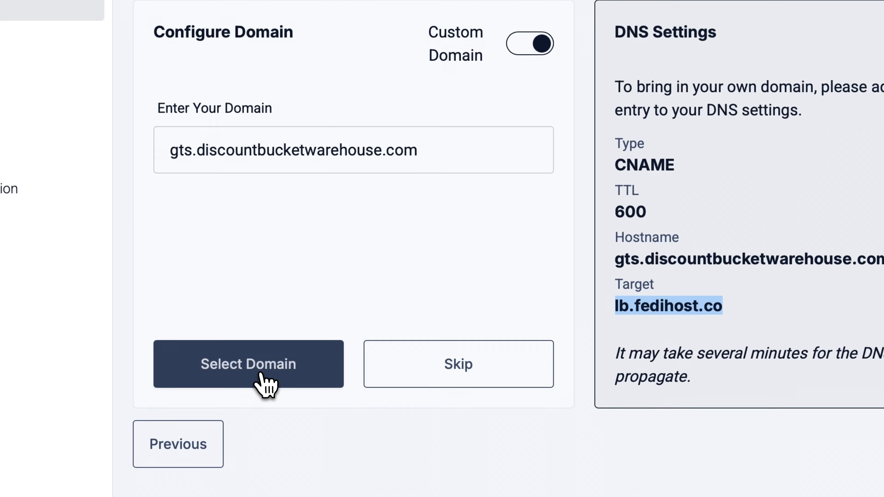
left_click(162, 468)
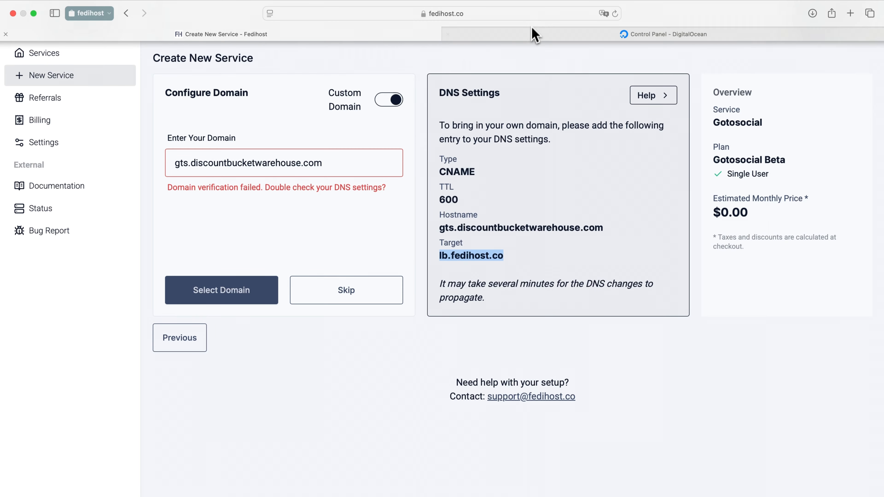
Go back to DigitalOcean and create the completed CNAME record for the gts subdomain.
left_click(535, 34)
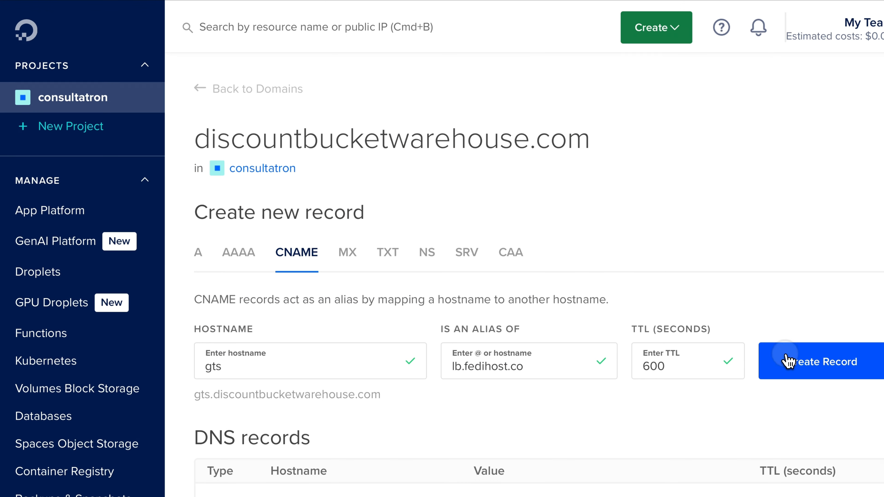
left_click(787, 361)
mouse_move(329, 52)
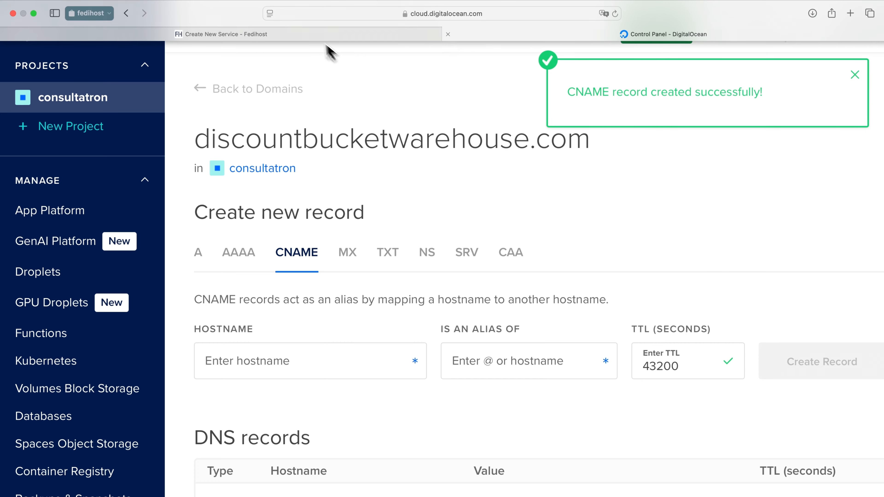
Return to FediHost and select gts.discountbucketwarehouse.com as the Gotosocial service's domain.
left_click(250, 34)
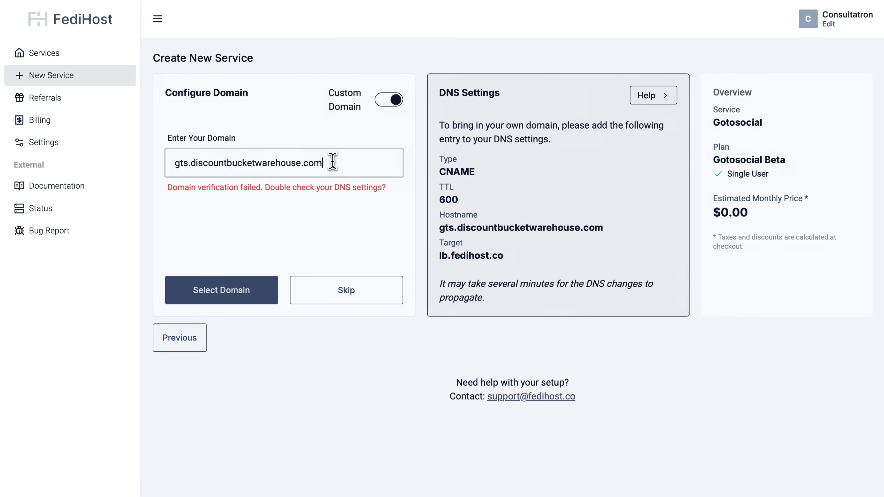
double_click(334, 161)
left_click(333, 162)
left_click(250, 298)
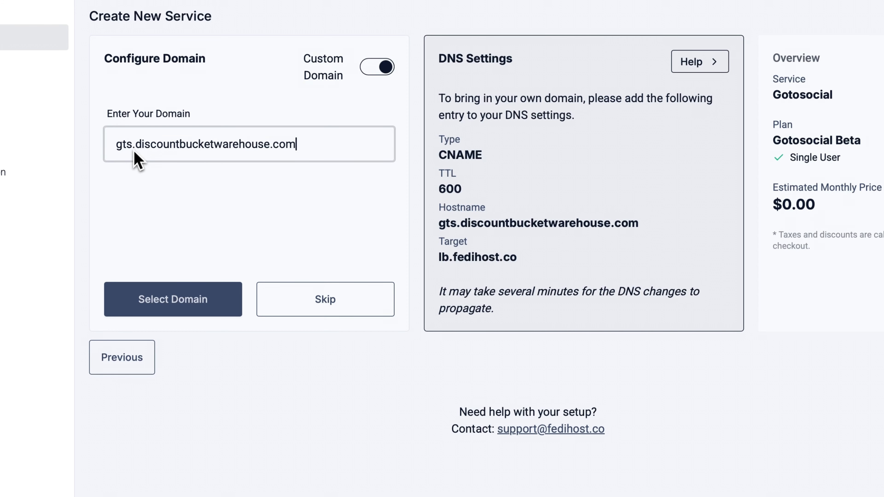
left_click(173, 301)
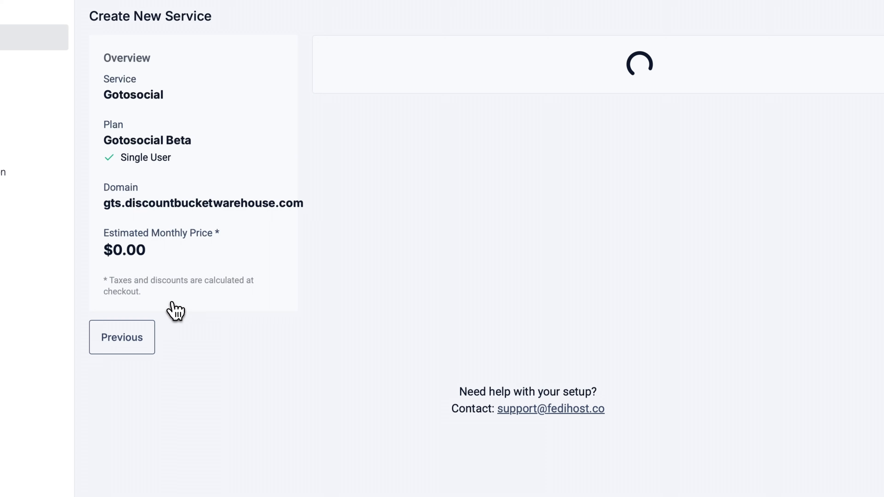